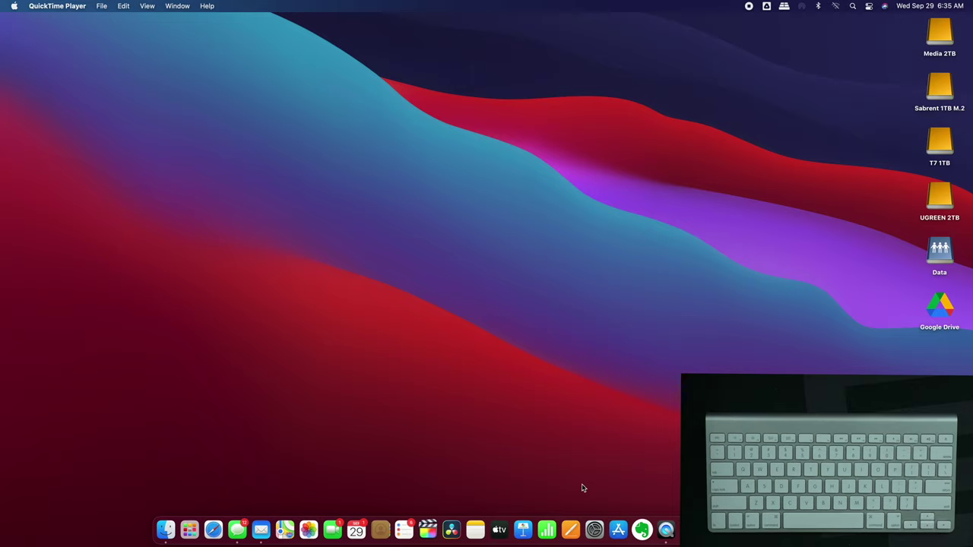
Step: Open Spotlight Search from the magnifying-glass icon in the menu bar
left_click(852, 6)
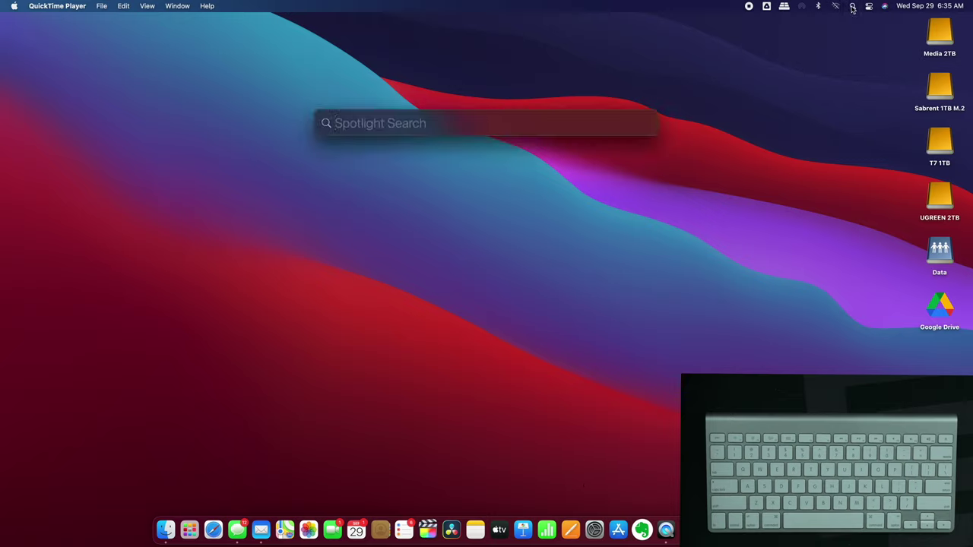
Step: Dismiss Spotlight, then toggle it repeatedly with Command-Space, leaving it open and empty
left_click(531, 262)
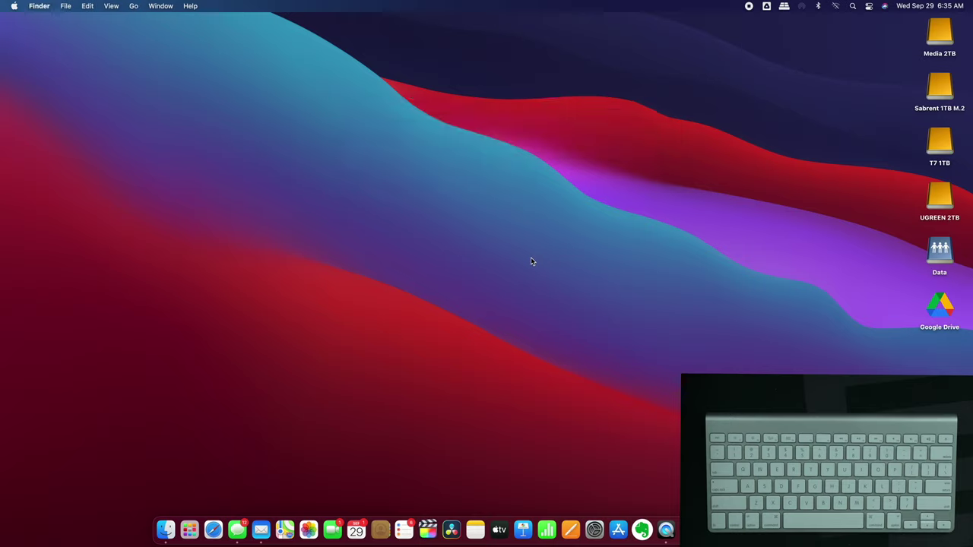
key("super+space")
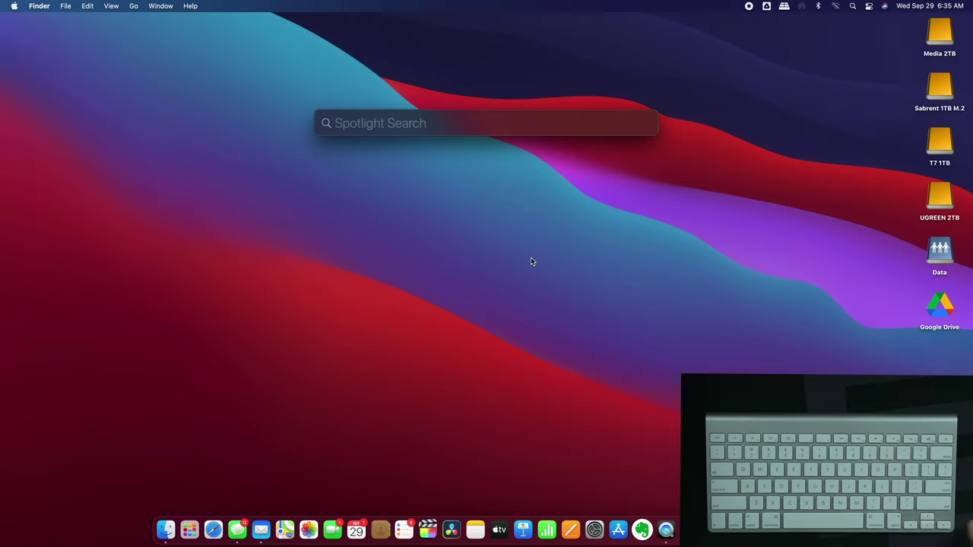
key("super+space")
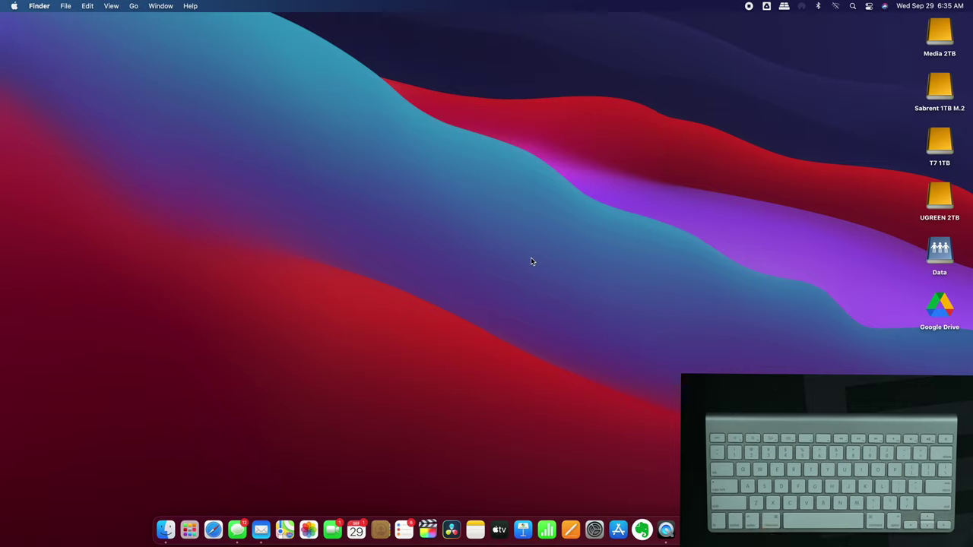
key("super+space")
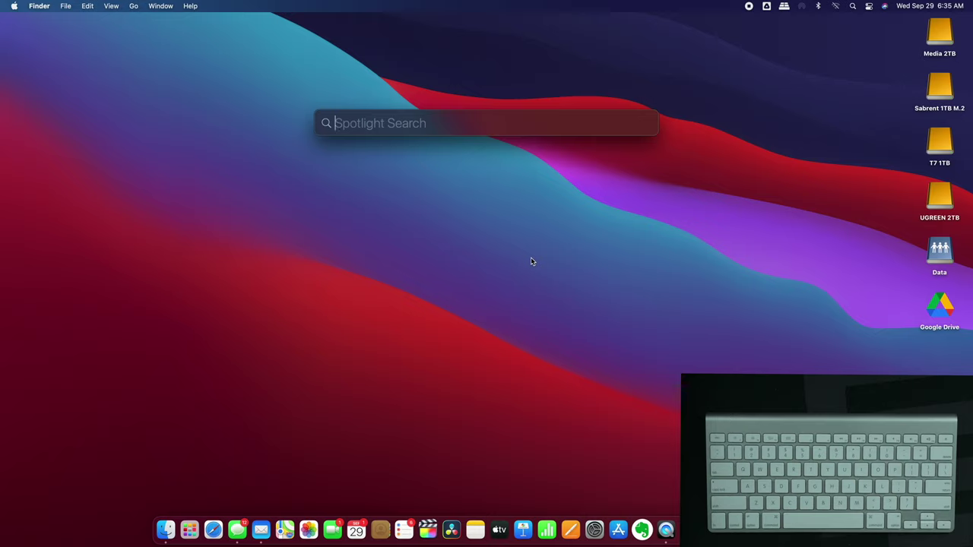
key("super+space")
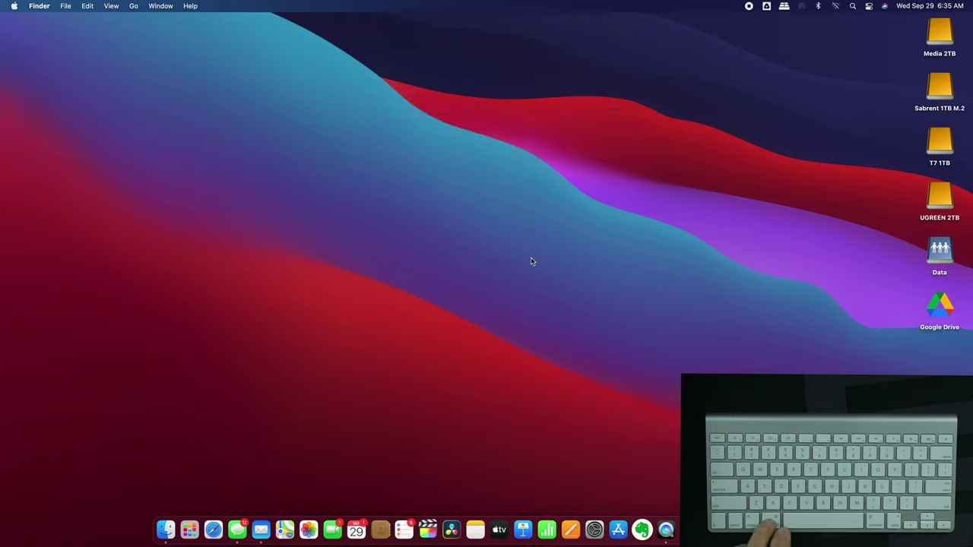
key("super+space")
key("super+space")
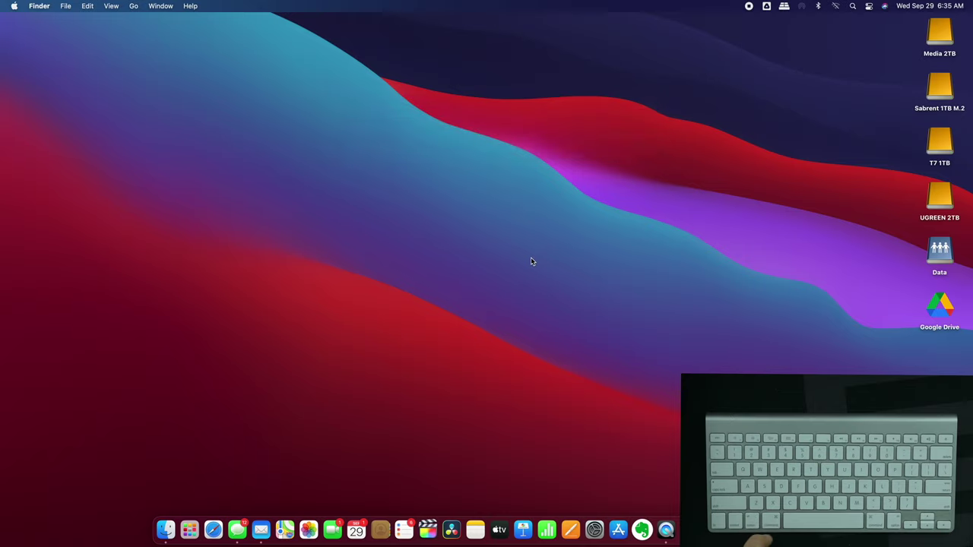
key("super+space")
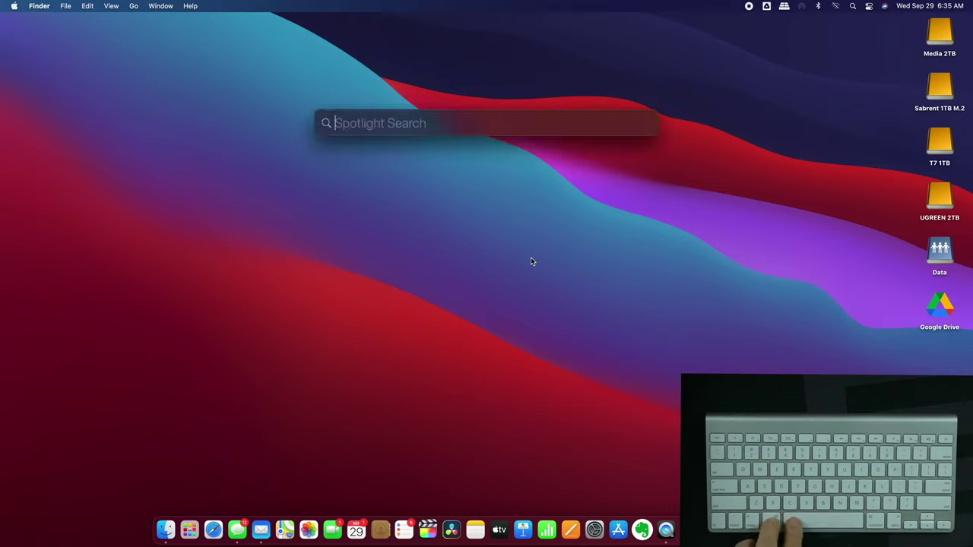
key("super+space")
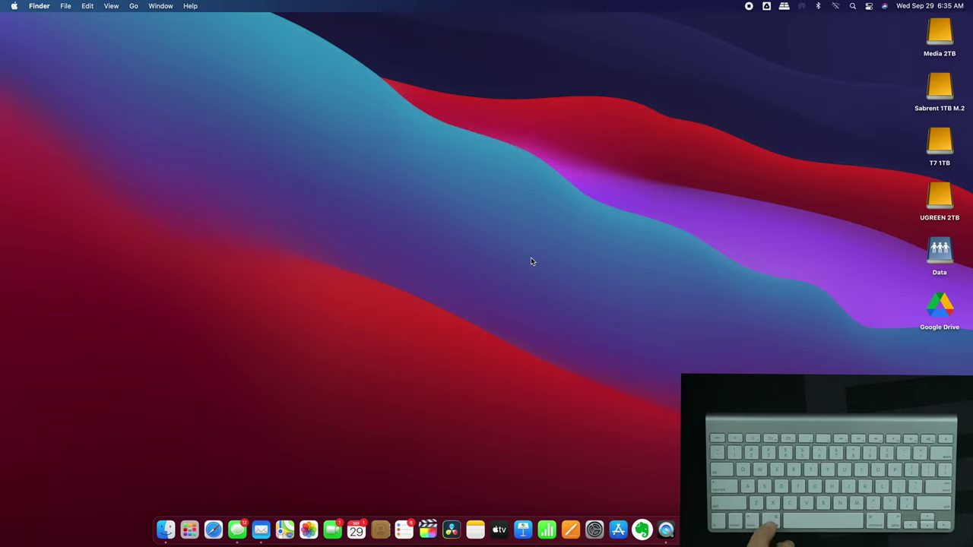
key("super+space")
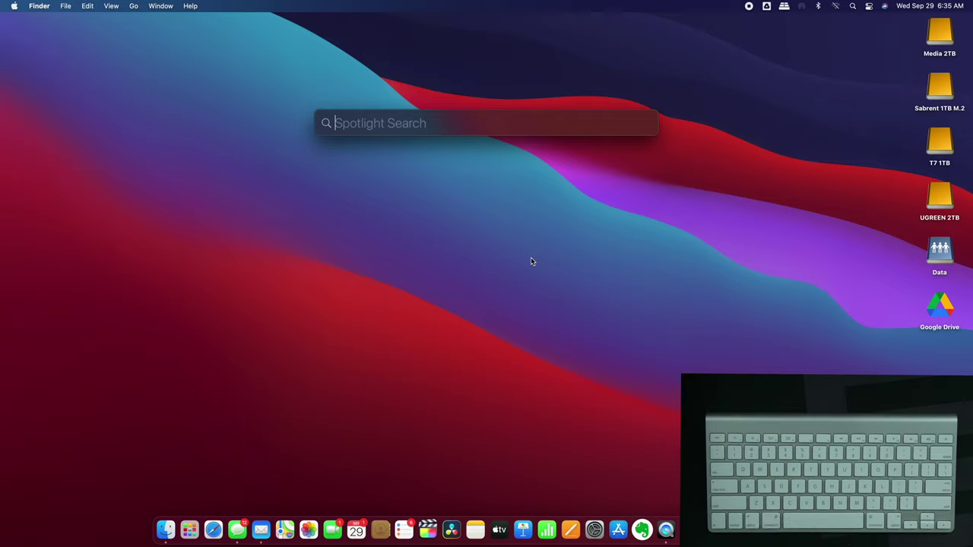
key("super+space")
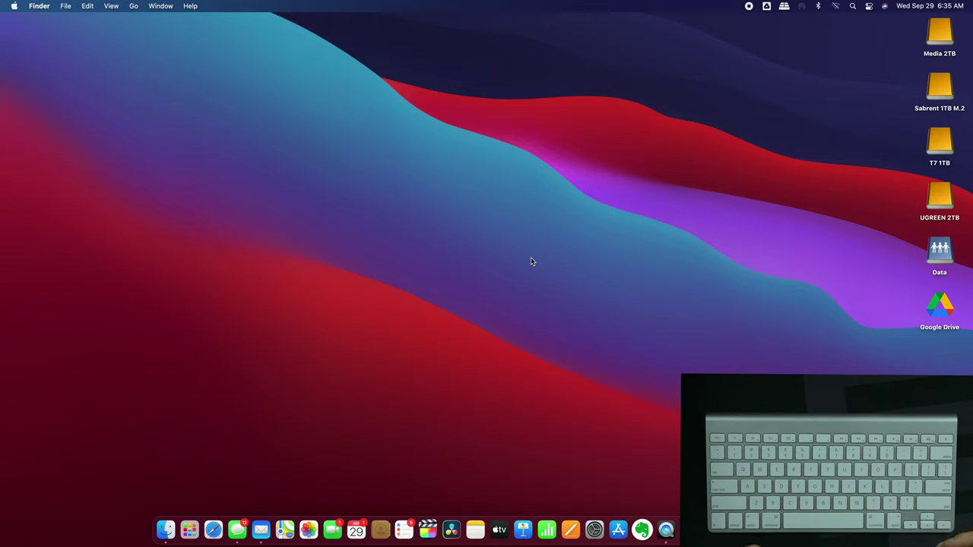
Step: Open a new Finder window from the File menu and close the Recents window
left_click(40, 7)
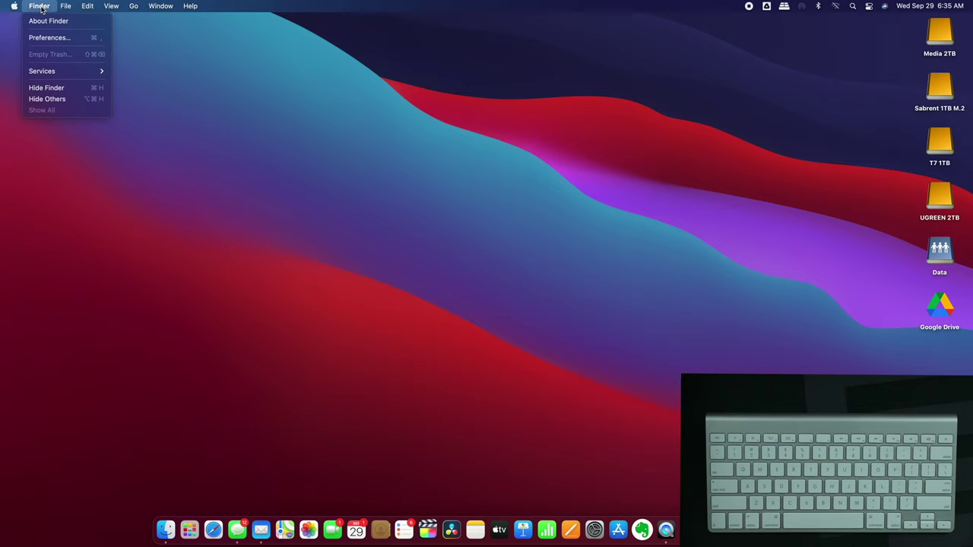
mouse_move(66, 8)
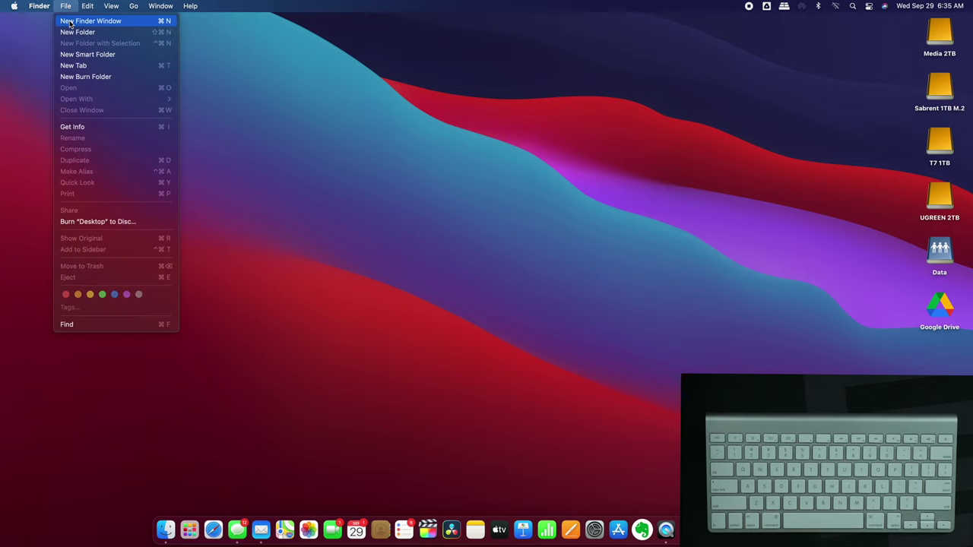
left_click(73, 23)
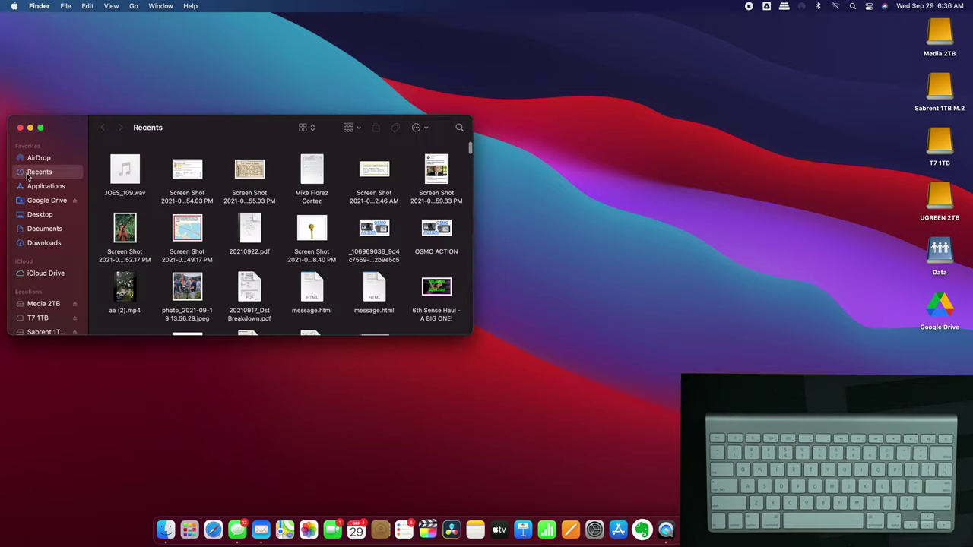
left_click(20, 127)
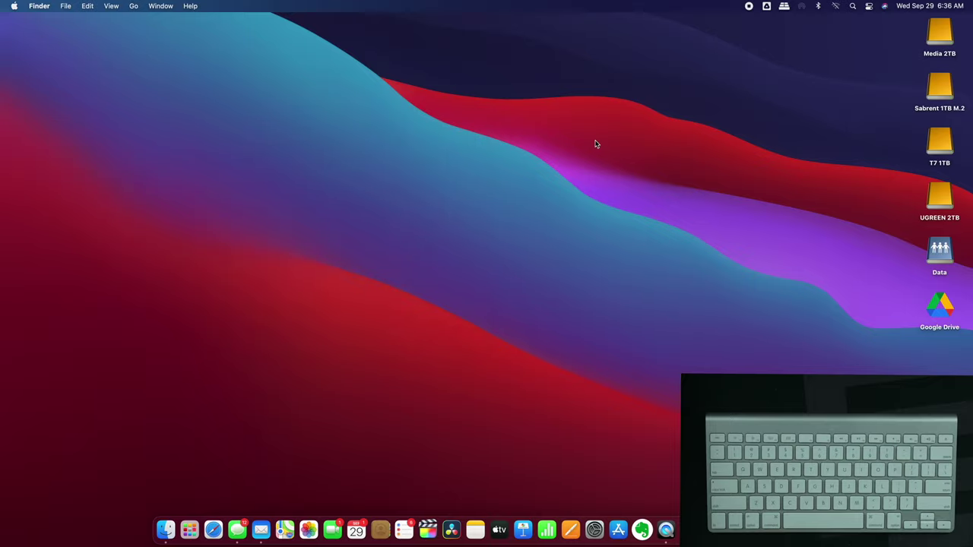
Step: Open and close the Searching This Mac window three times, then bring up Spotify from the Dock
key("super+alt+space")
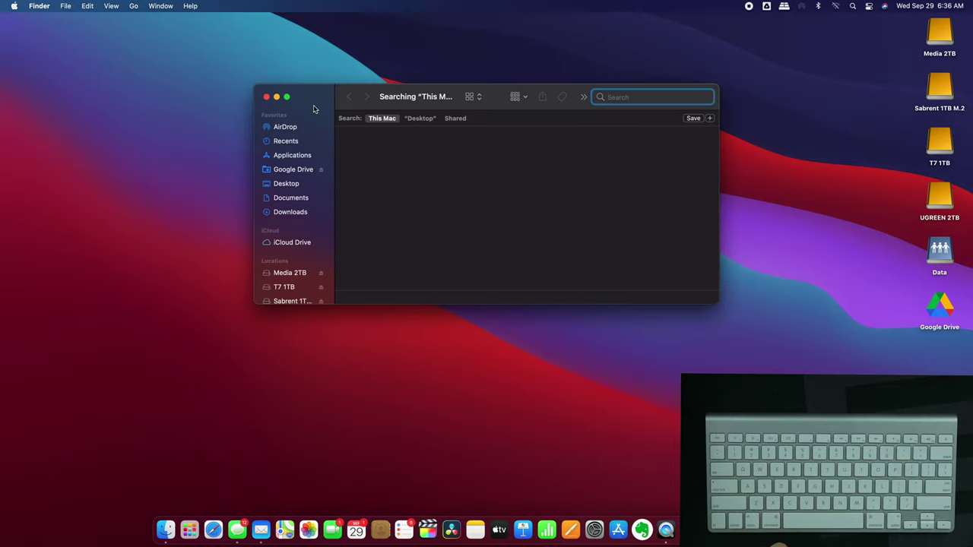
left_click(266, 98)
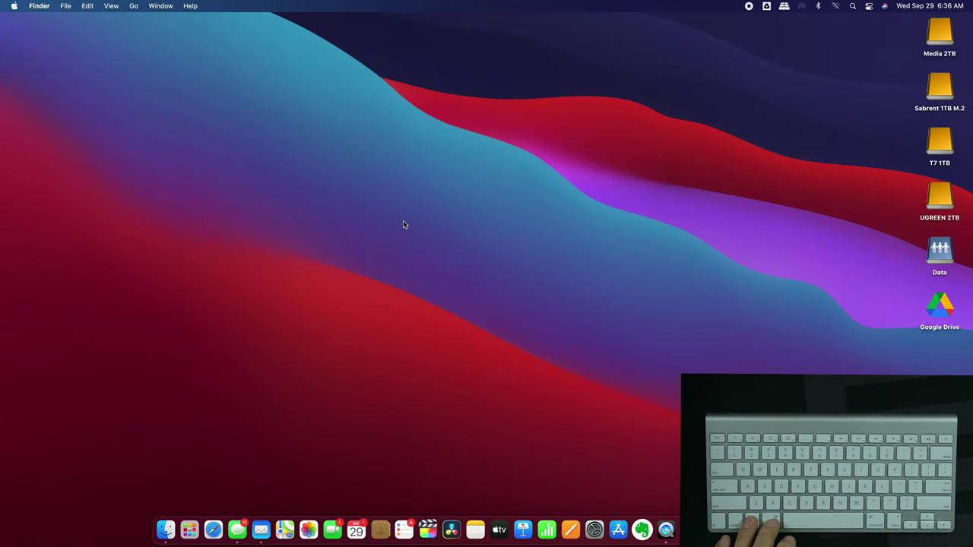
key("super+alt+space")
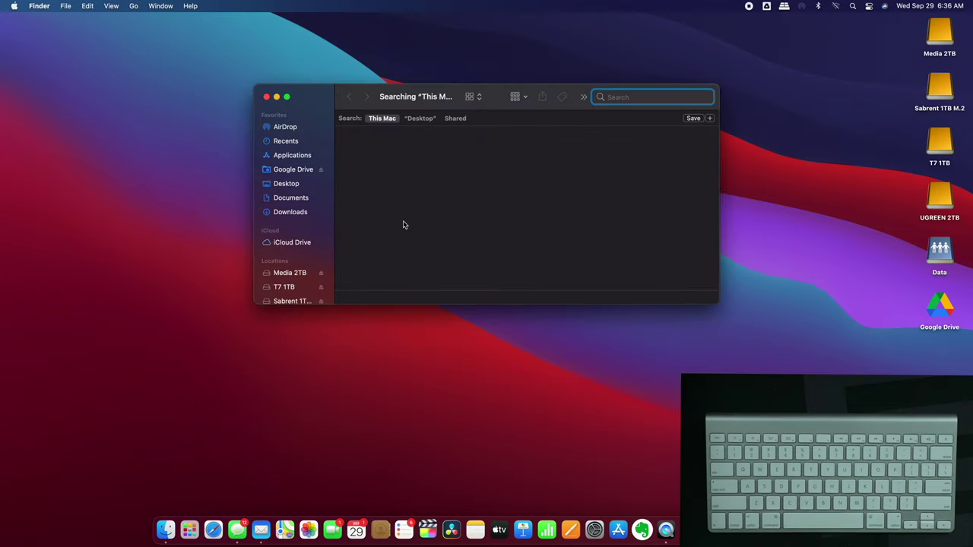
left_click(264, 101)
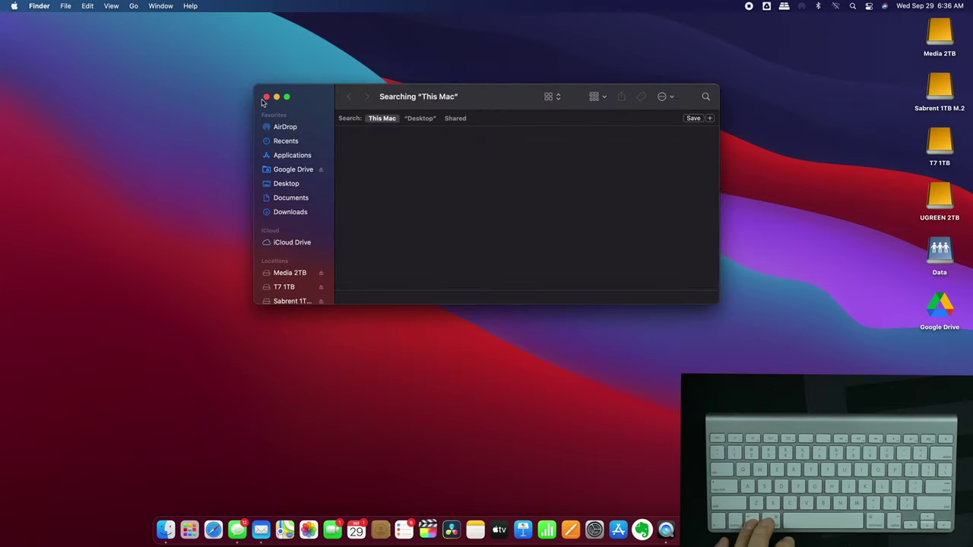
left_click(266, 97)
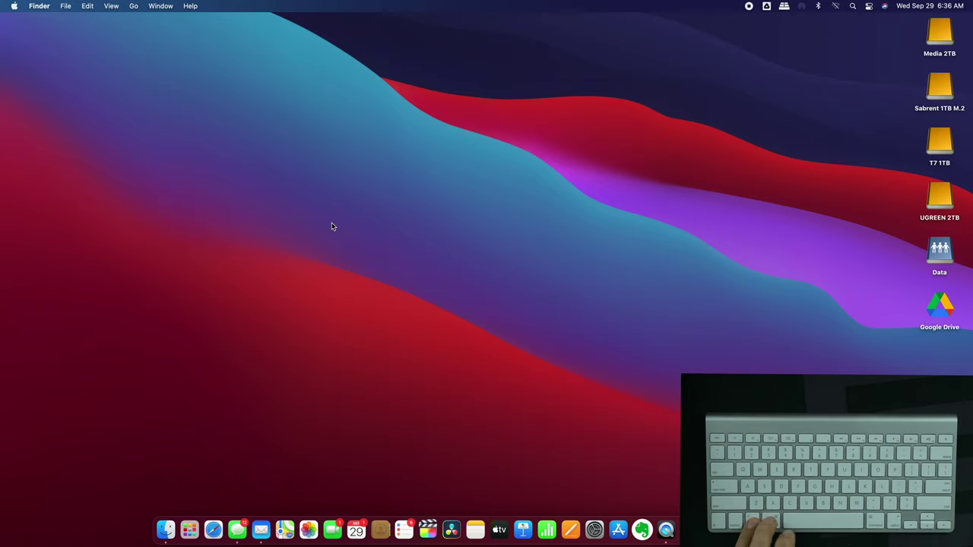
key("super+alt+space")
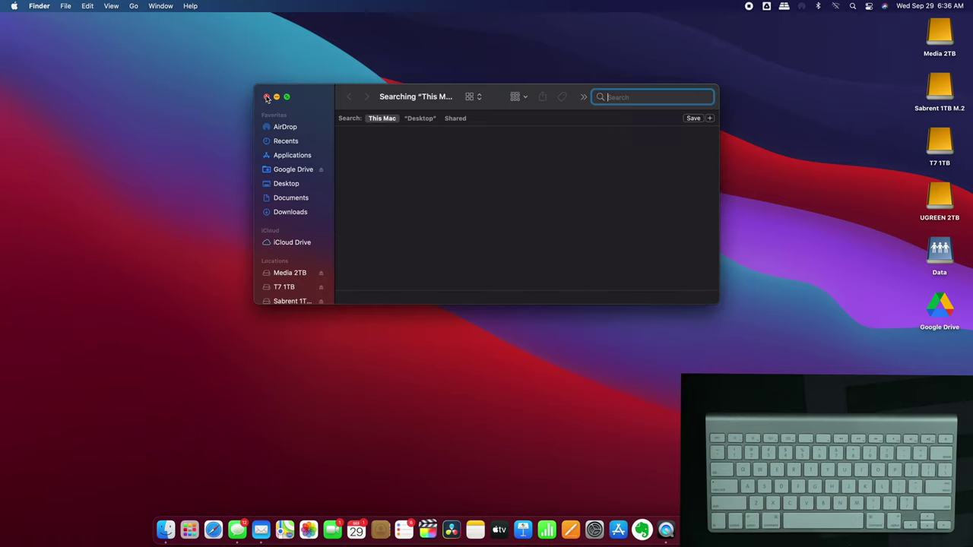
left_click(267, 98)
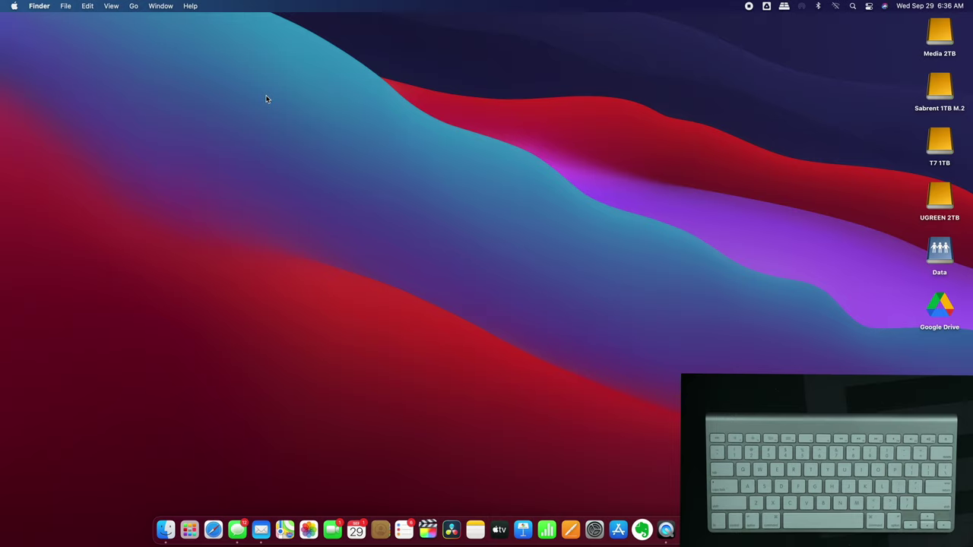
left_click(641, 530)
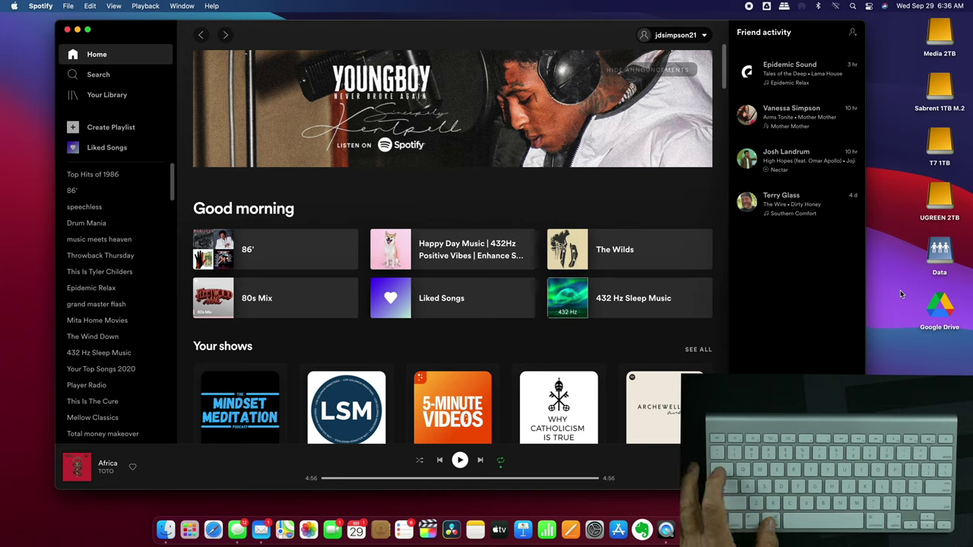
Step: Cycle the Command-Tab switcher through Spotify, Mail and QuickTime Player, settling on Messages
key("super+Tab")
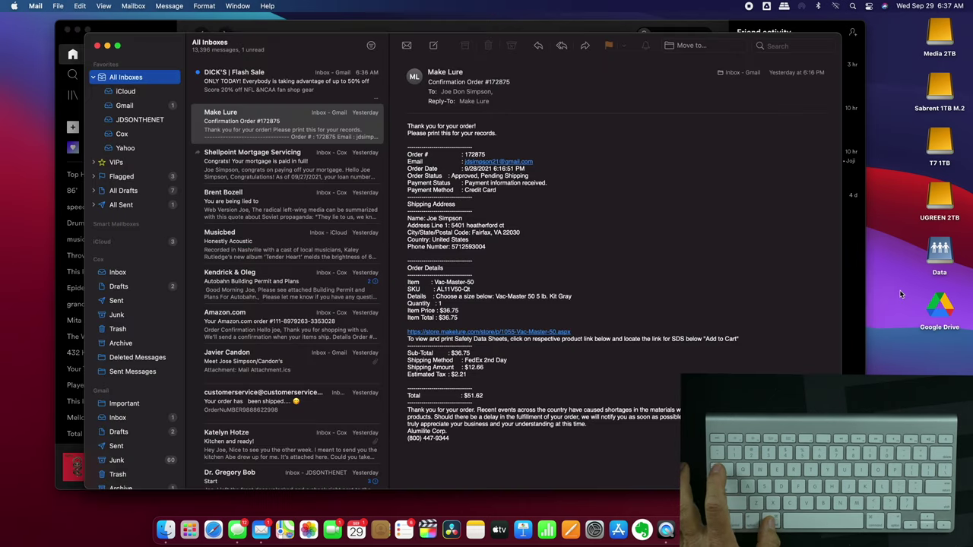
key("super+Tab")
key("super+Tab")
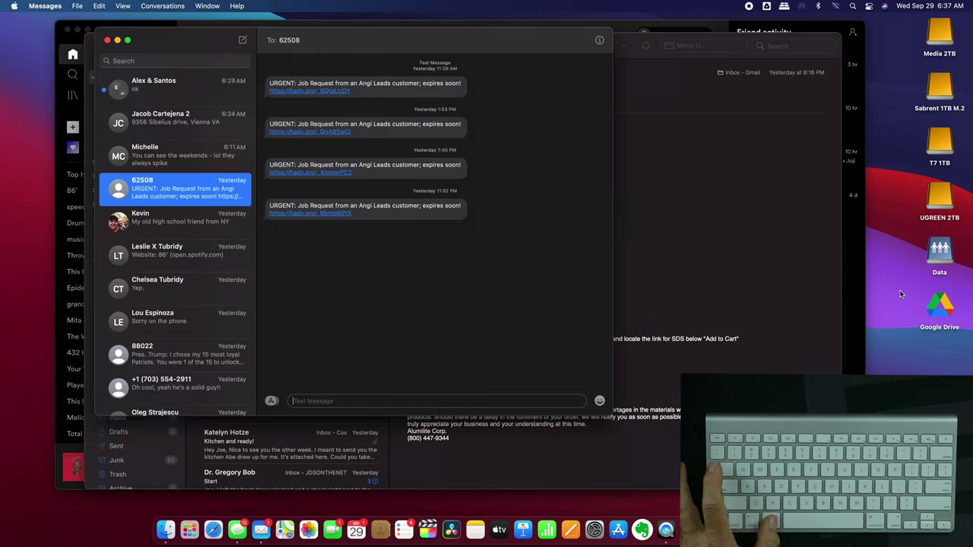
key("super+Tab")
key("super+Tab")
key("super+Tab")
key("super+Tab")
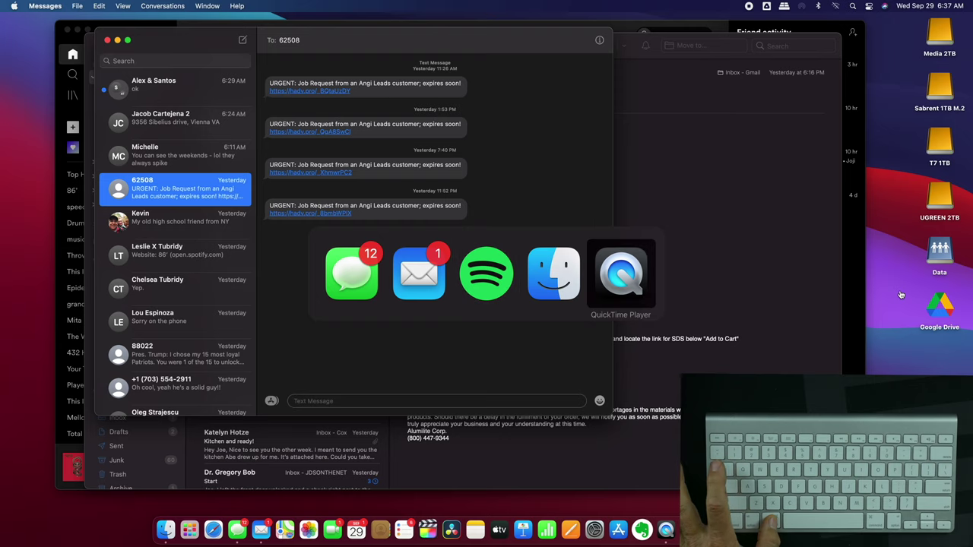
key("super+Tab")
key("super+Tab")
key("super+Tab")
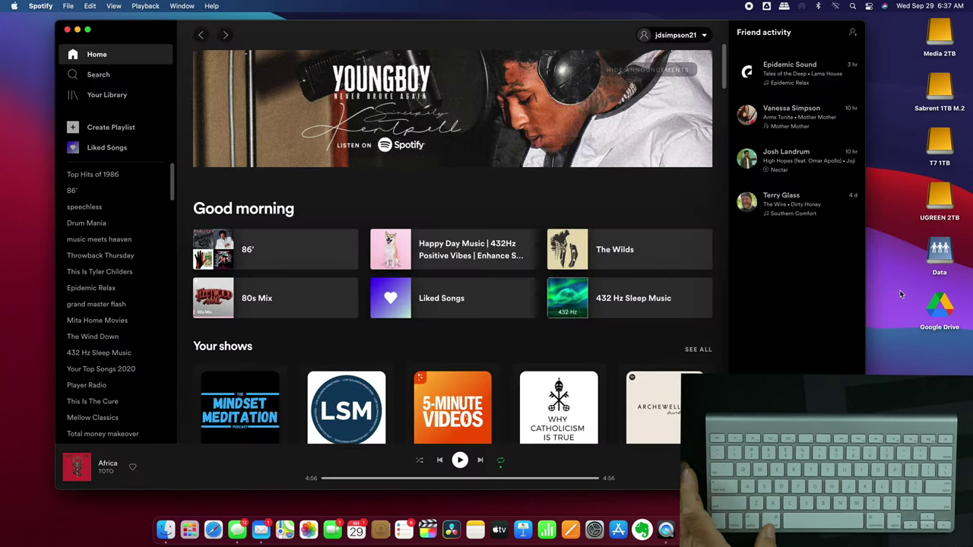
key("super+Tab")
key("super+Tab")
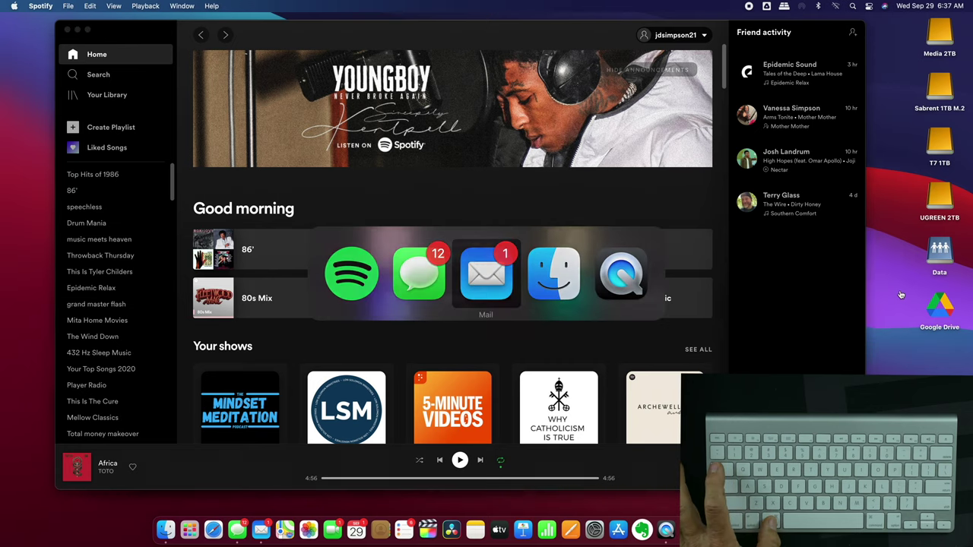
key("super+Tab")
key("super+Tab")
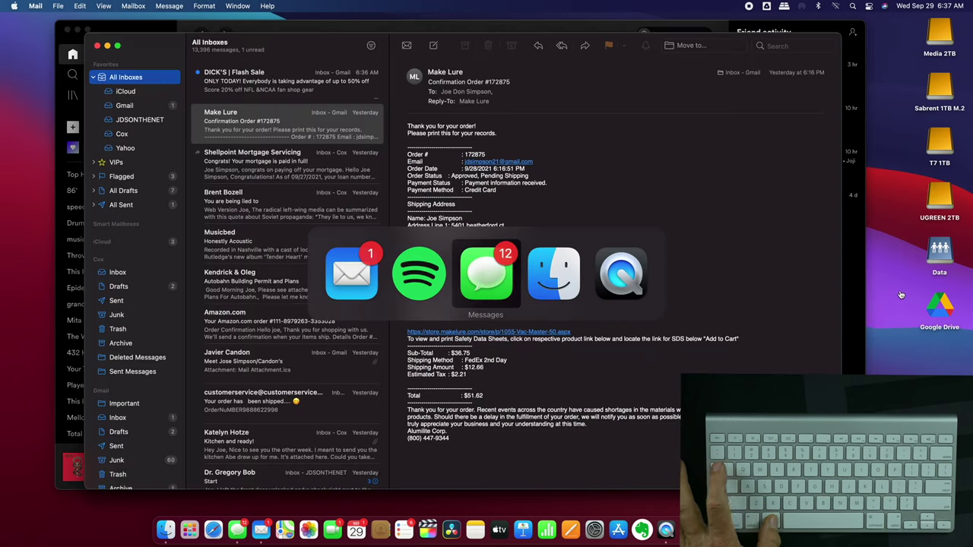
key("super+Tab")
key("super+Tab")
key("super+Tab")
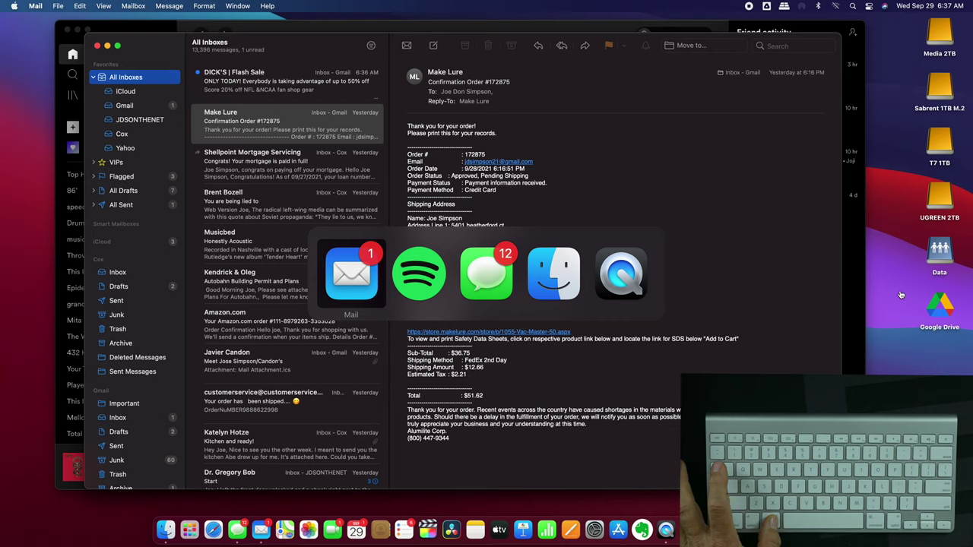
key("super+Tab")
key("super+Tab")
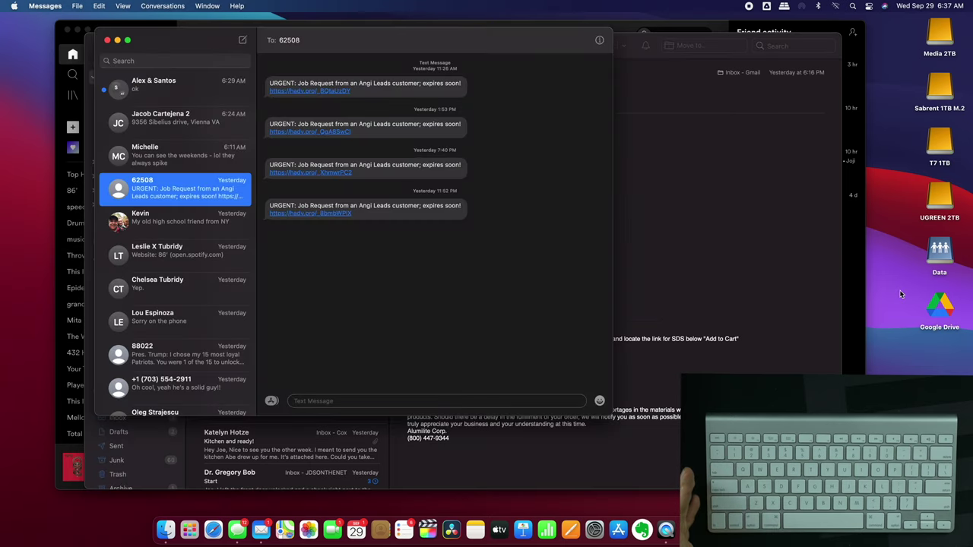
key("super+Tab")
key("super+Tab")
key("super+Tab")
key("super+Tab")
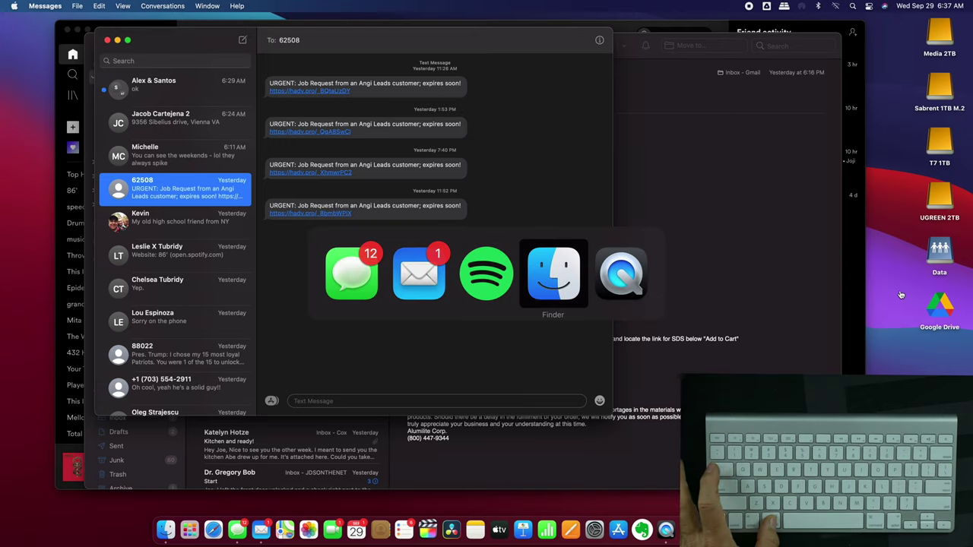
key("super+Tab")
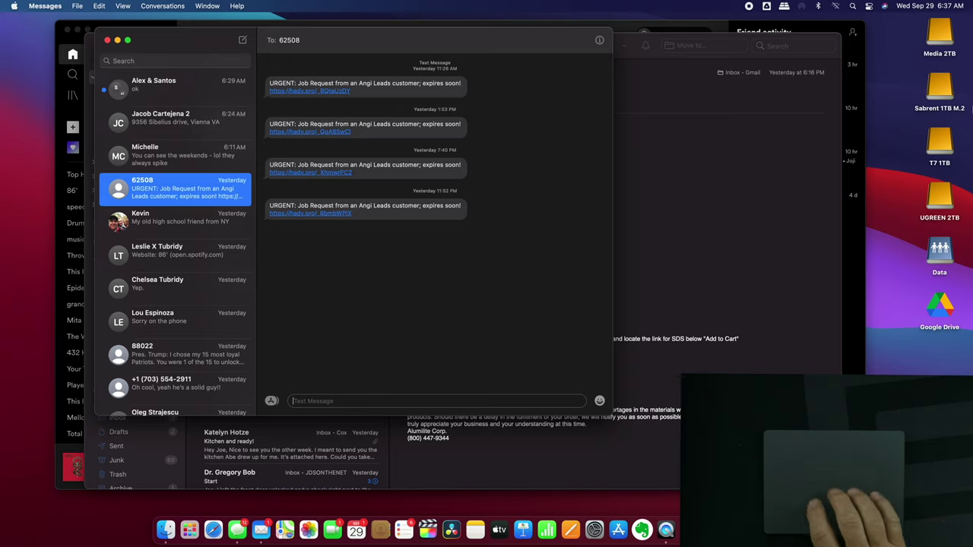
Step: Use Mission Control to switch among Mail, Spotify and Messages, finishing with Spotify in front
key("ctrl+Up")
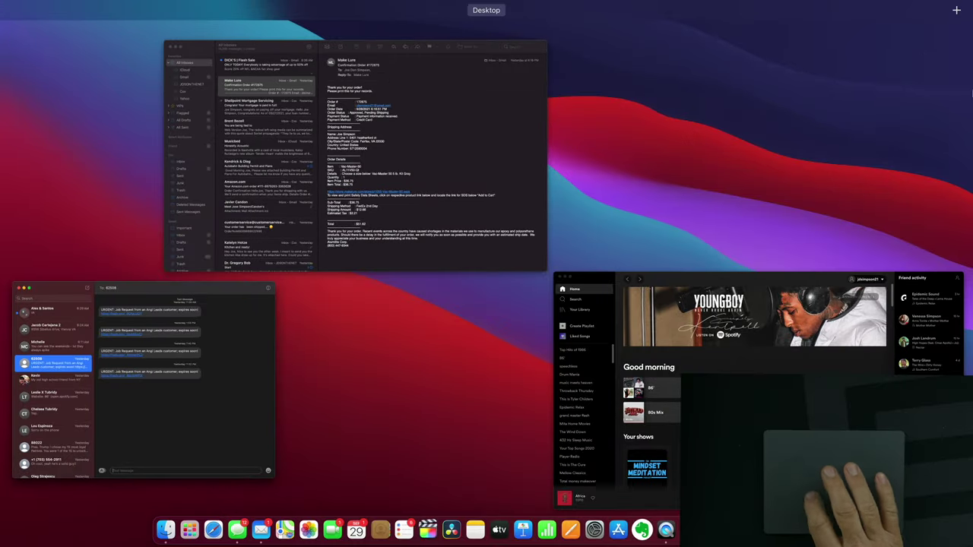
left_click(517, 169)
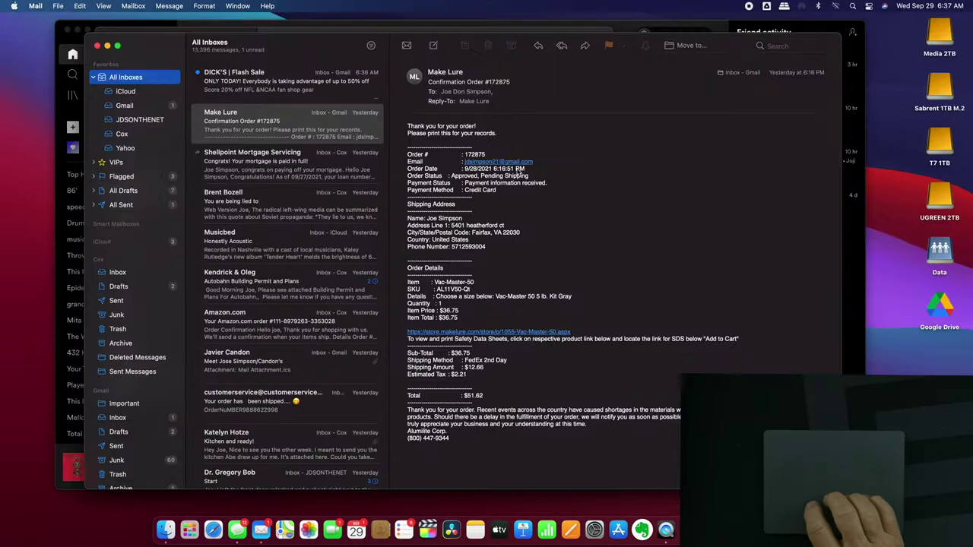
key("ctrl+Up")
left_click(691, 316)
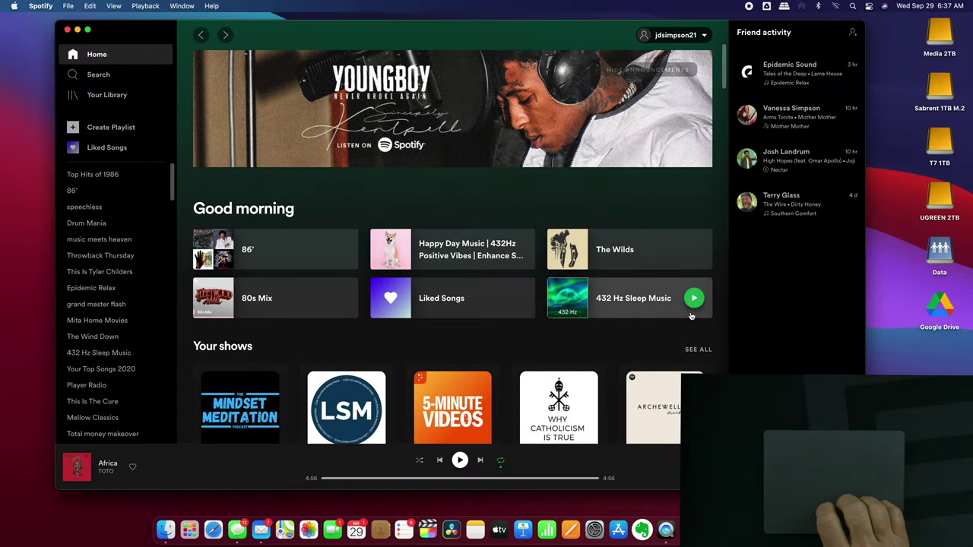
key("ctrl+Up")
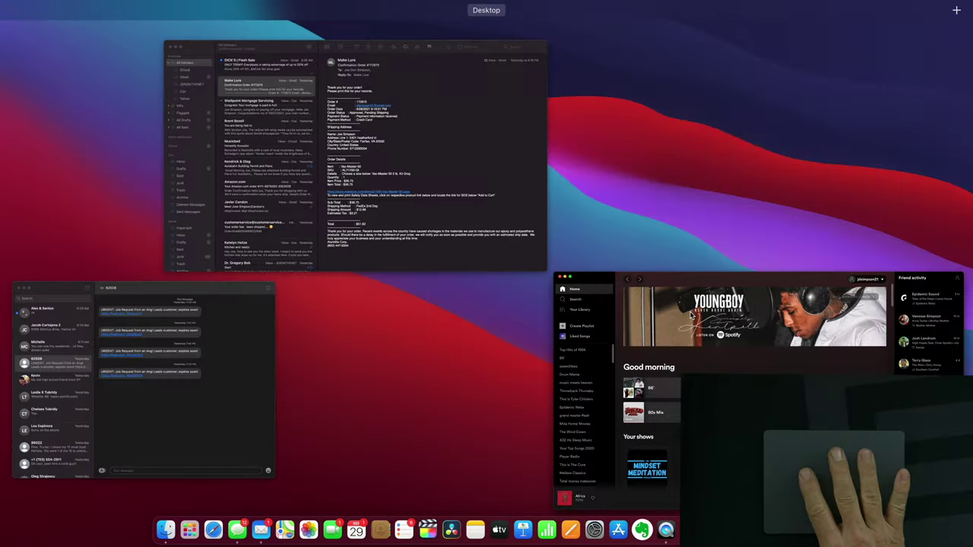
left_click(92, 423)
key("ctrl+Up")
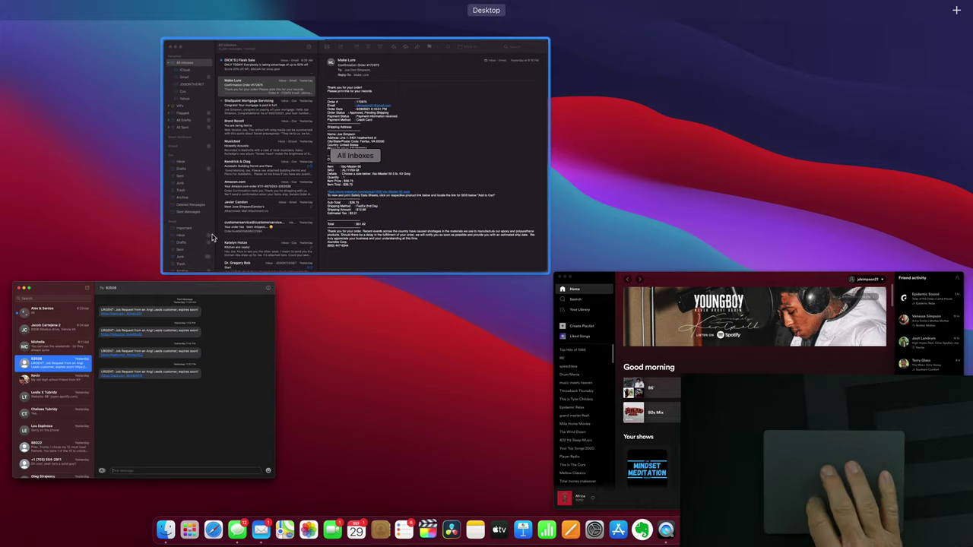
left_click(282, 180)
key("ctrl+Up")
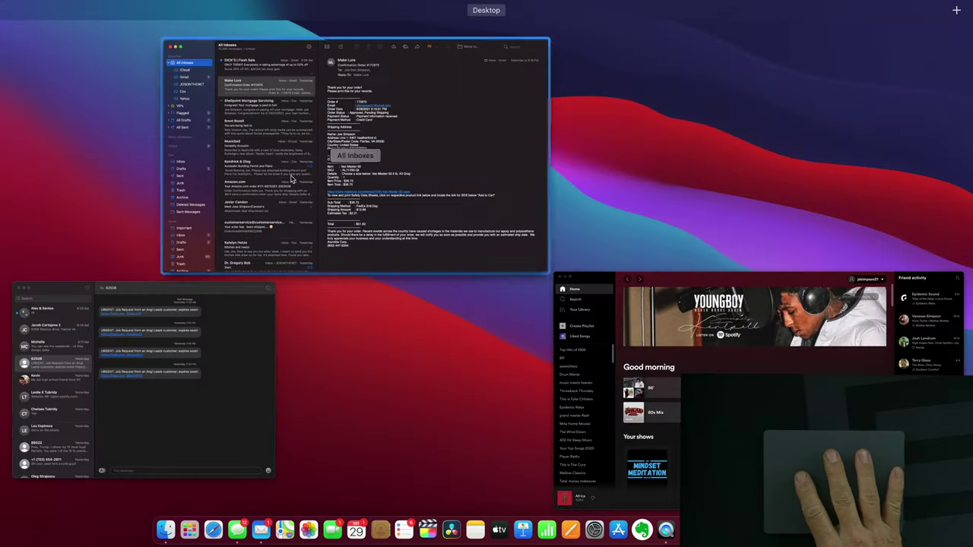
left_click(746, 350)
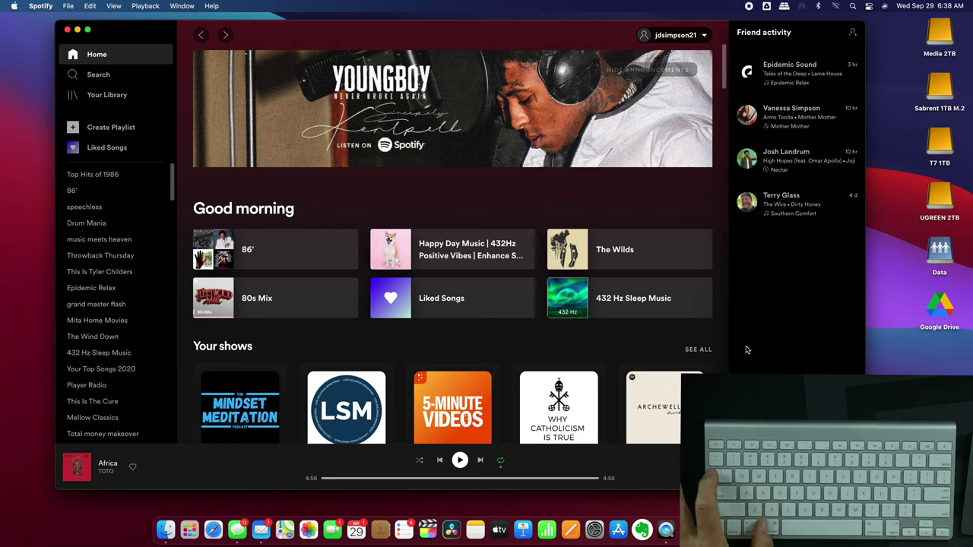
key("super+Tab")
key("Tab")
key("Tab")
key("Tab")
key("Tab")
key("Tab")
key("Tab")
key("Tab")
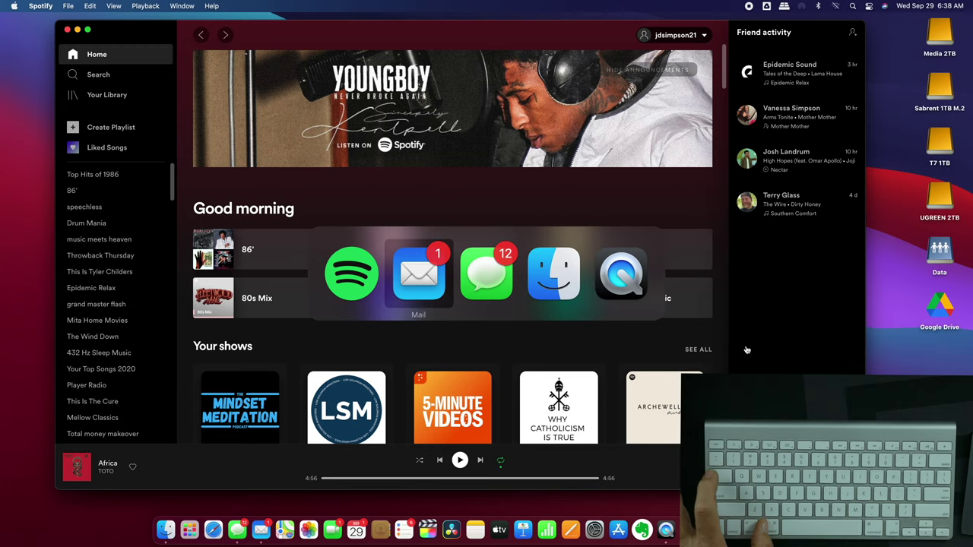
key("Tab")
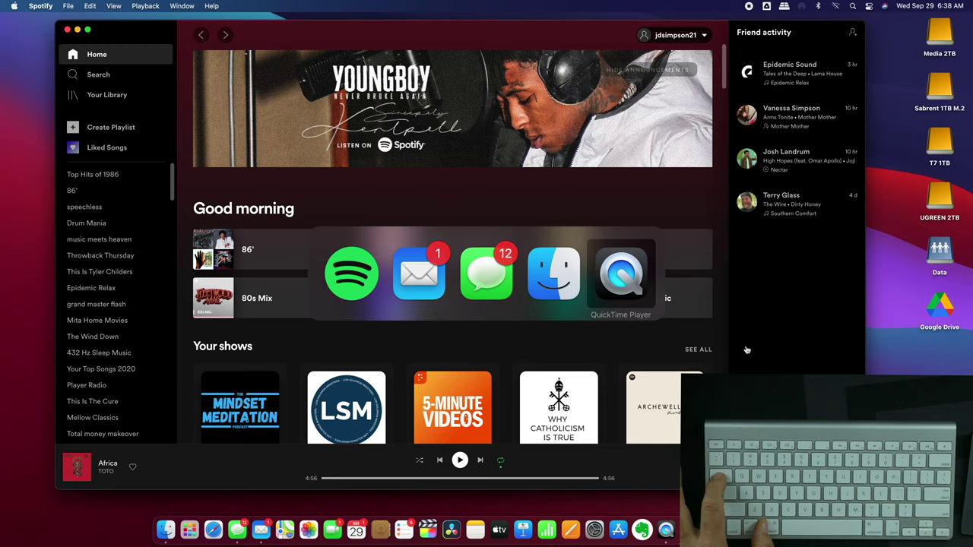
key("Tab")
key("Tab")
key("Tab")
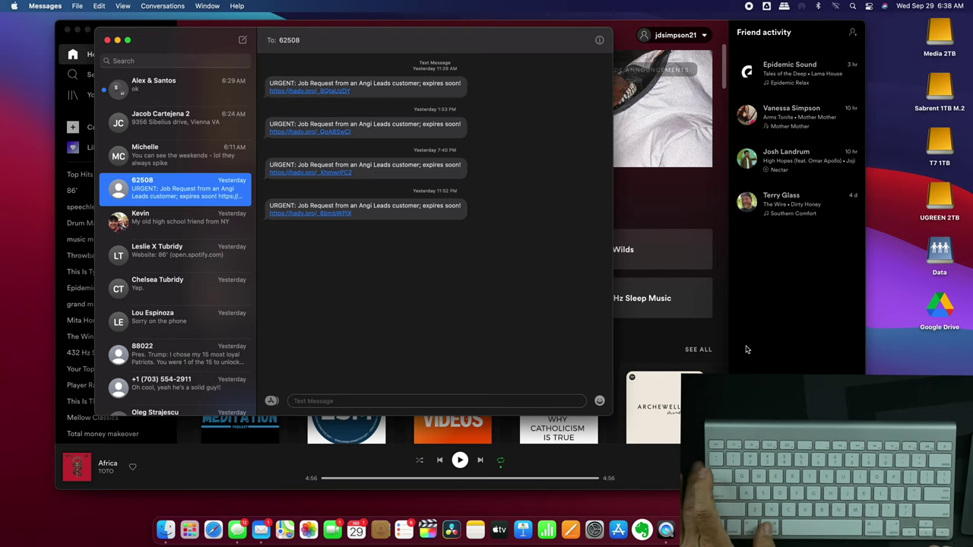
key("super+Tab")
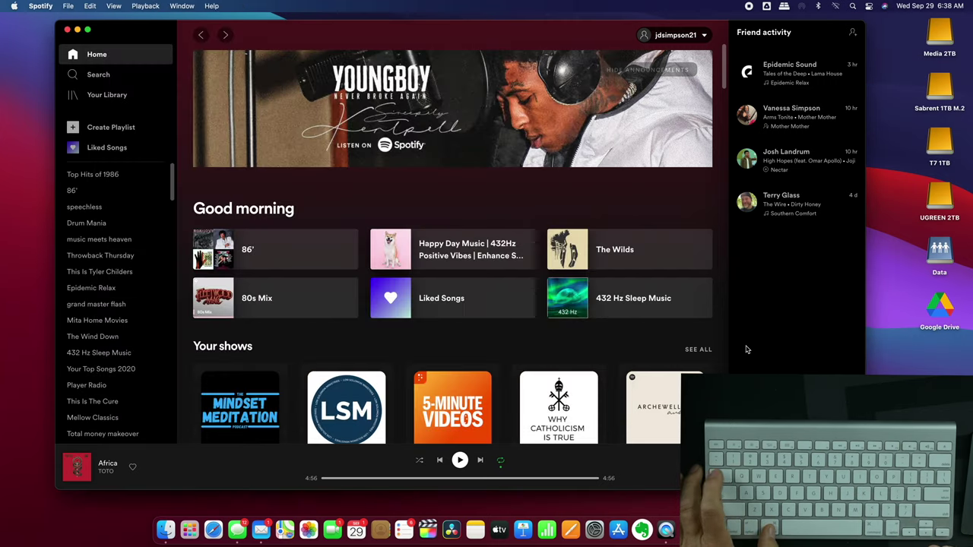
key("super+Tab")
key("super+Tab")
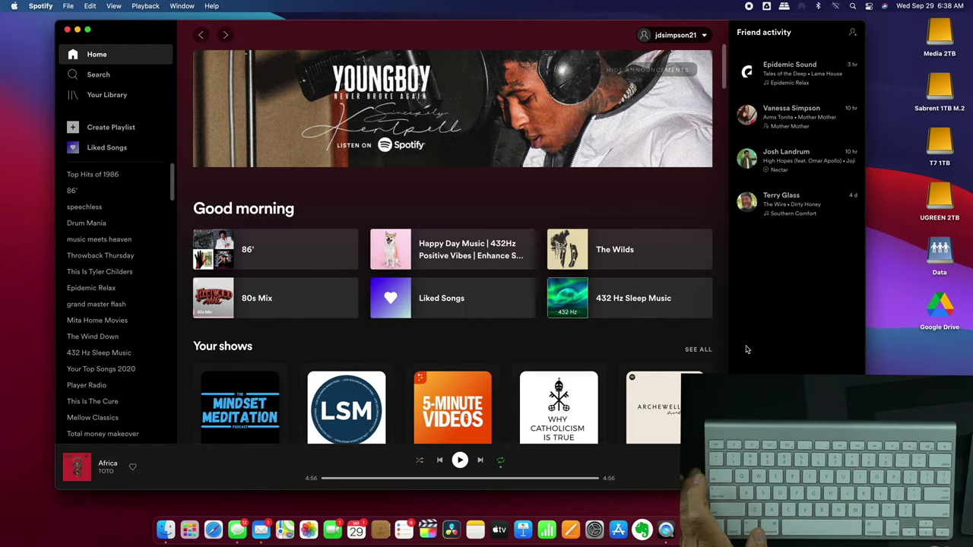
key("super+Tab")
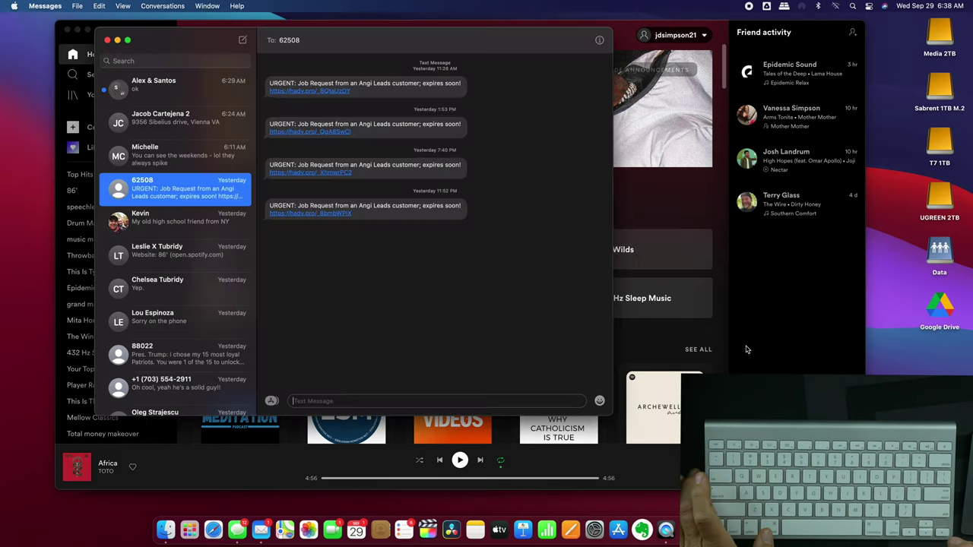
key("super+Tab")
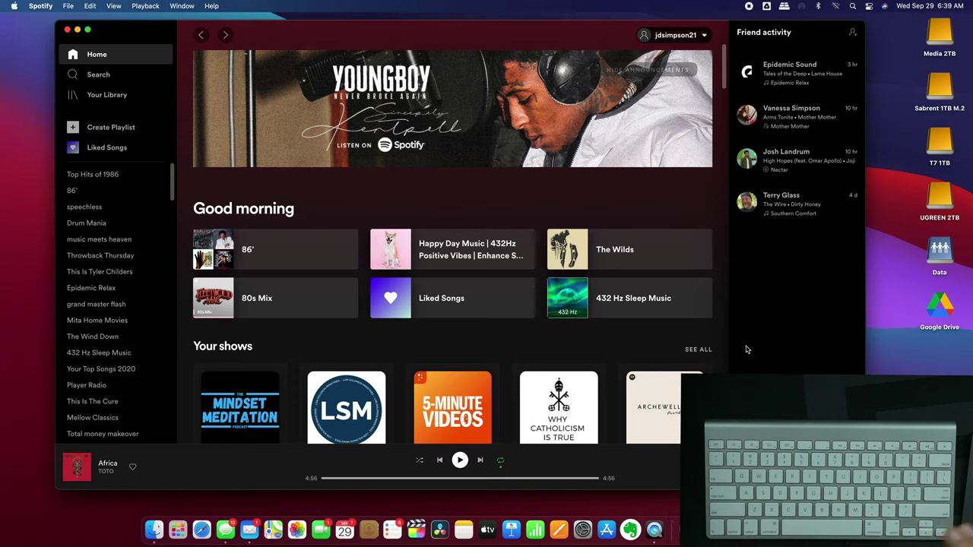
Step: Return to Spotify, open and close Force Quit from the Apple menu, then reopen it with Command-Option-Escape
key("ctrl+Up")
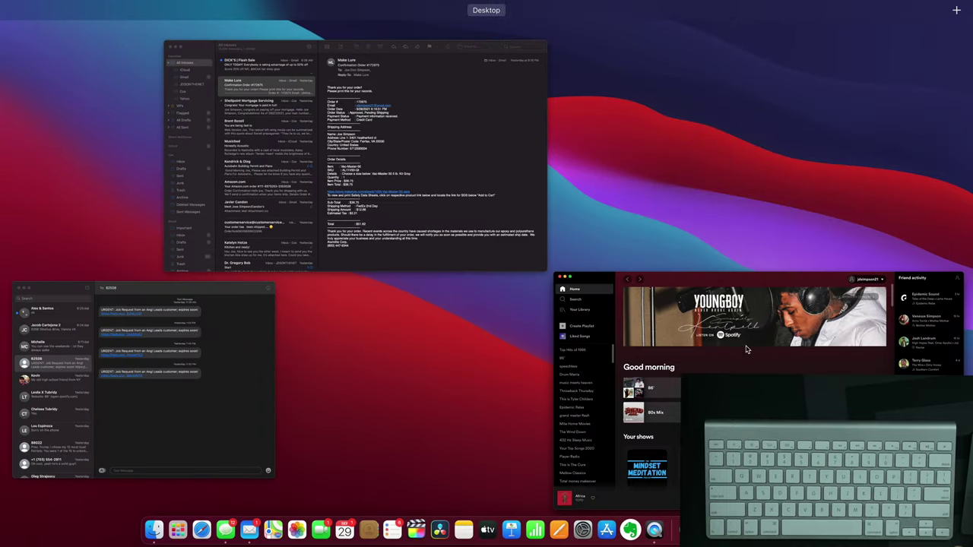
left_click(746, 349)
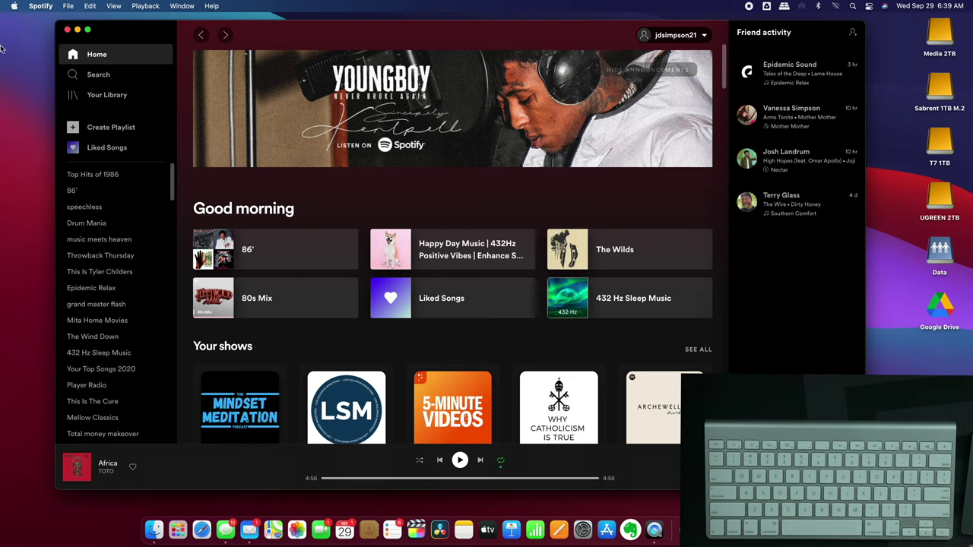
left_click(14, 6)
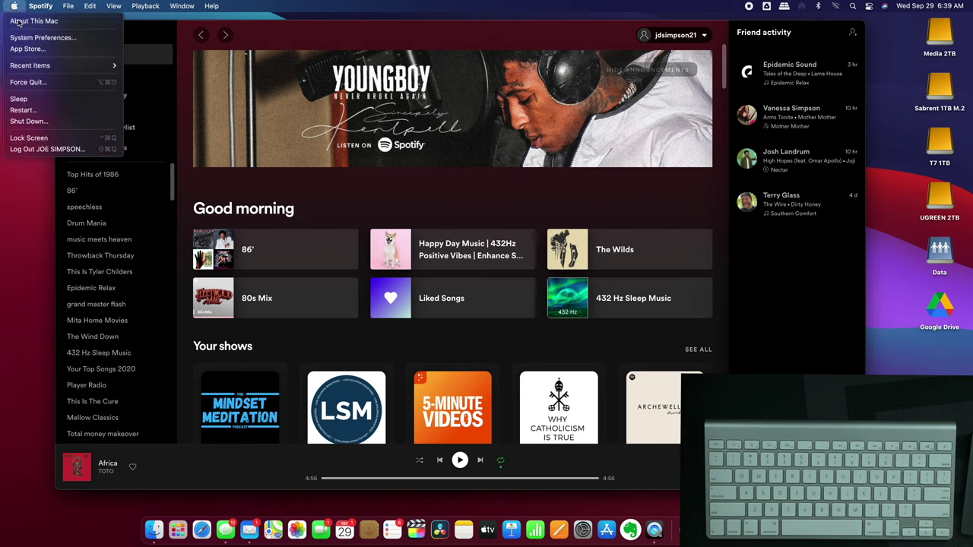
left_click(30, 82)
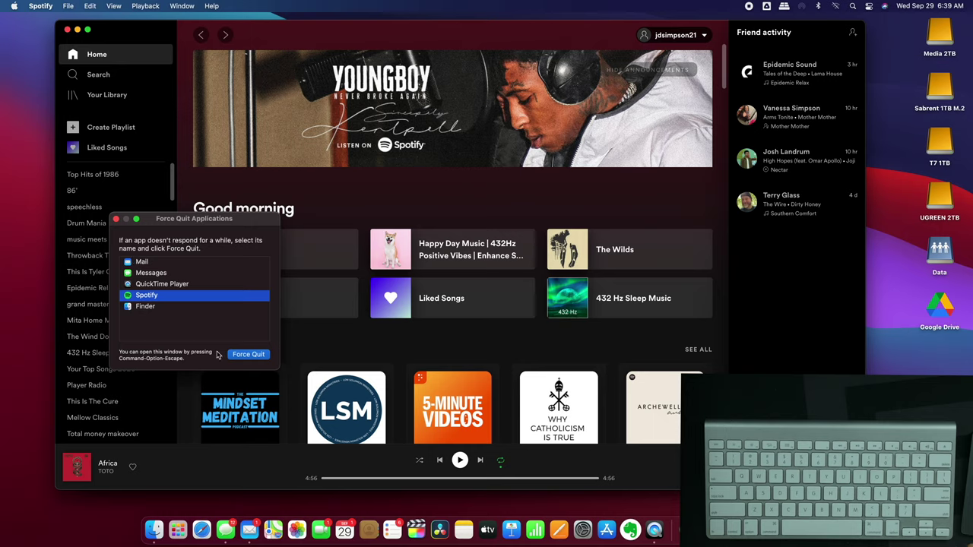
left_click(115, 219)
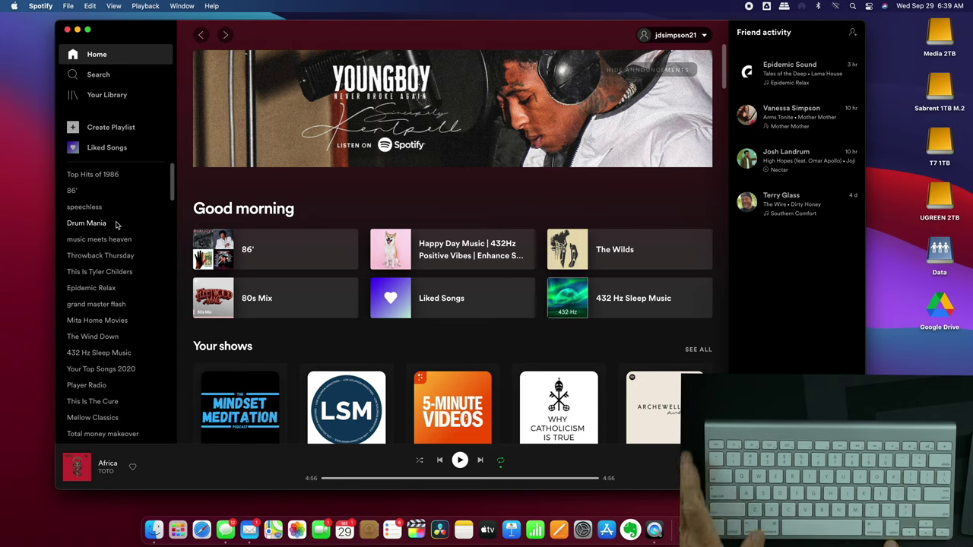
key("super+alt+Escape")
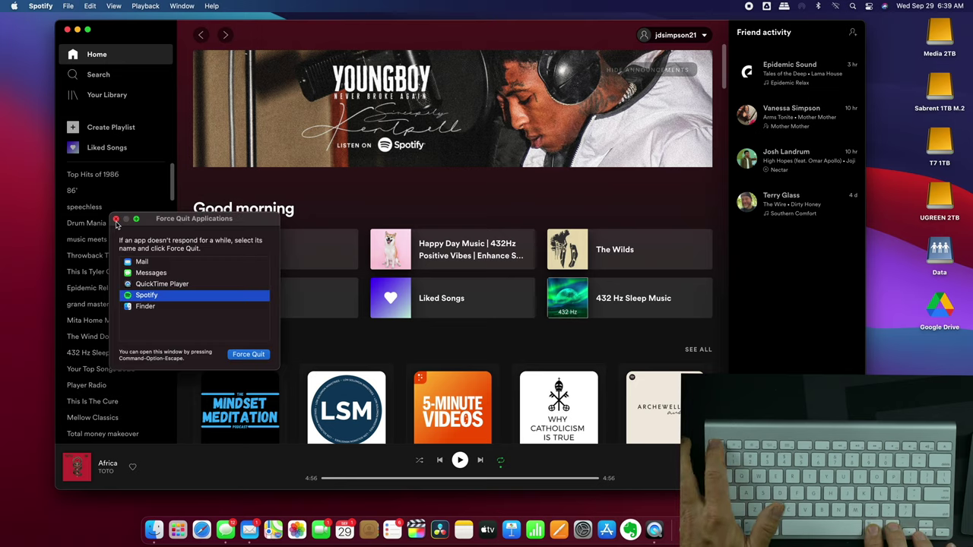
Step: Force quit Spotify, confirm, and close the Force Quit window
left_click(248, 355)
left_click(270, 304)
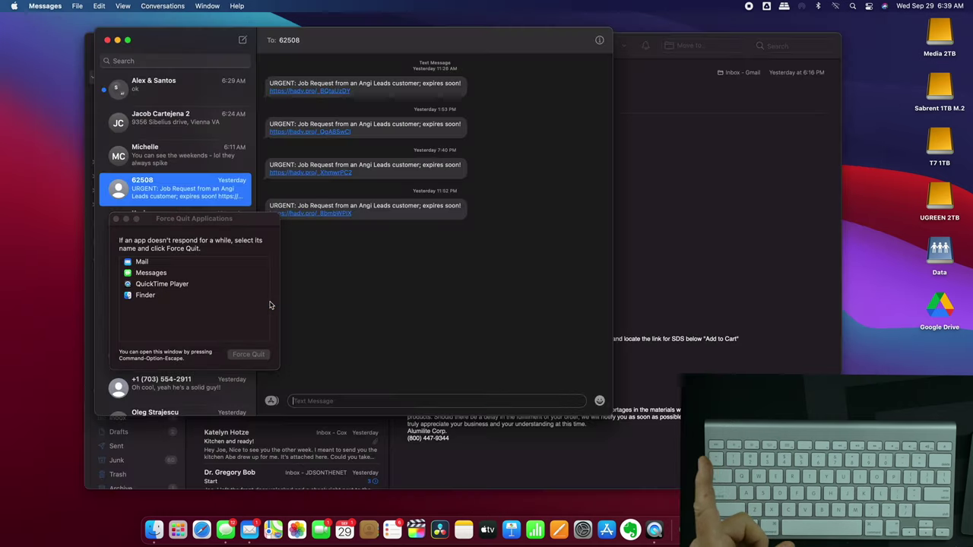
key("super+w")
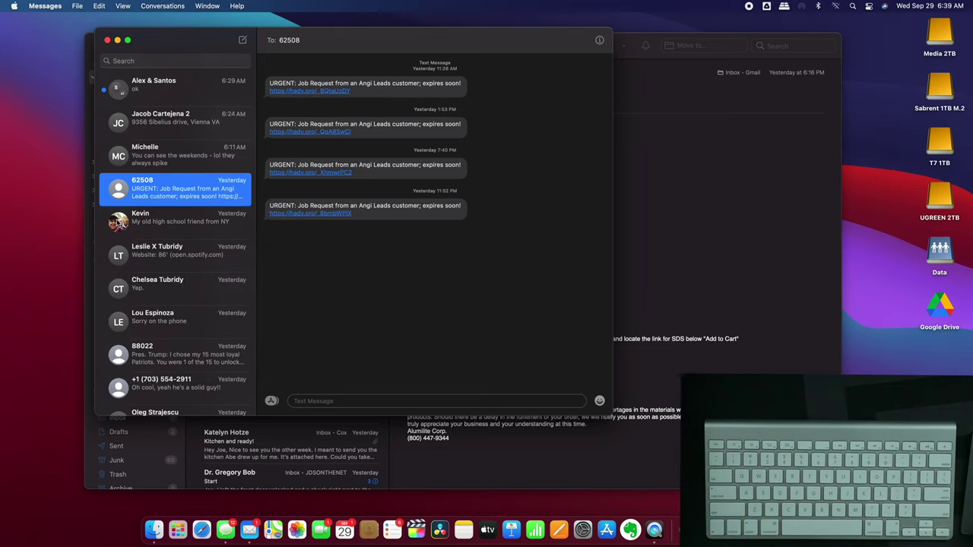
Step: Force quit Mail, Messages and QuickTime Player together, then close the Force Quit window
key("super+alt+Escape")
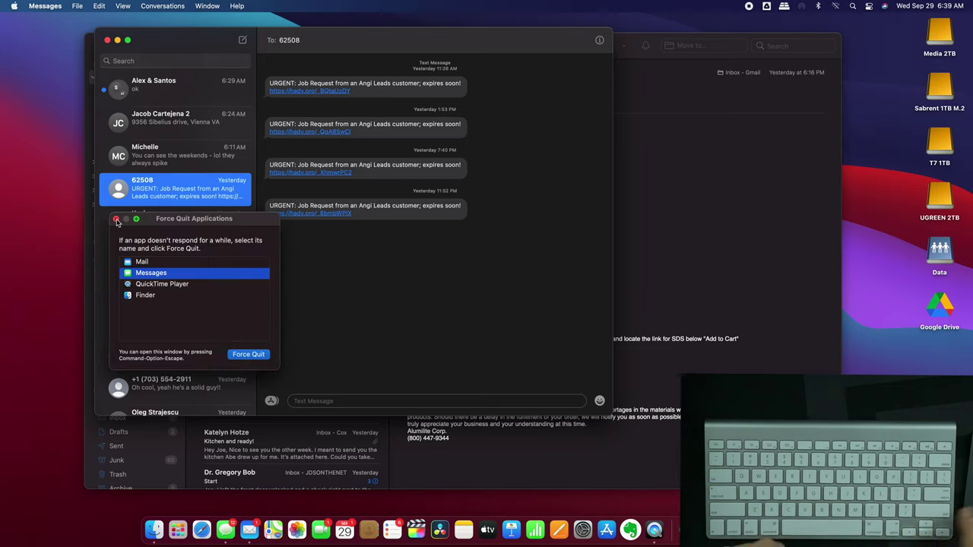
left_click(146, 263)
key("shift+Down")
key("shift+Down")
key("shift+Down")
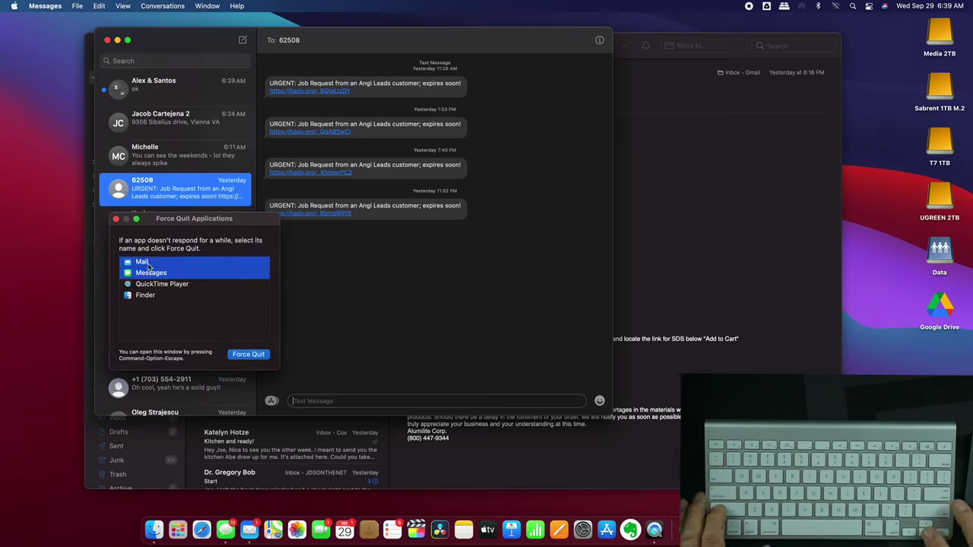
left_click(249, 354)
left_click(264, 311)
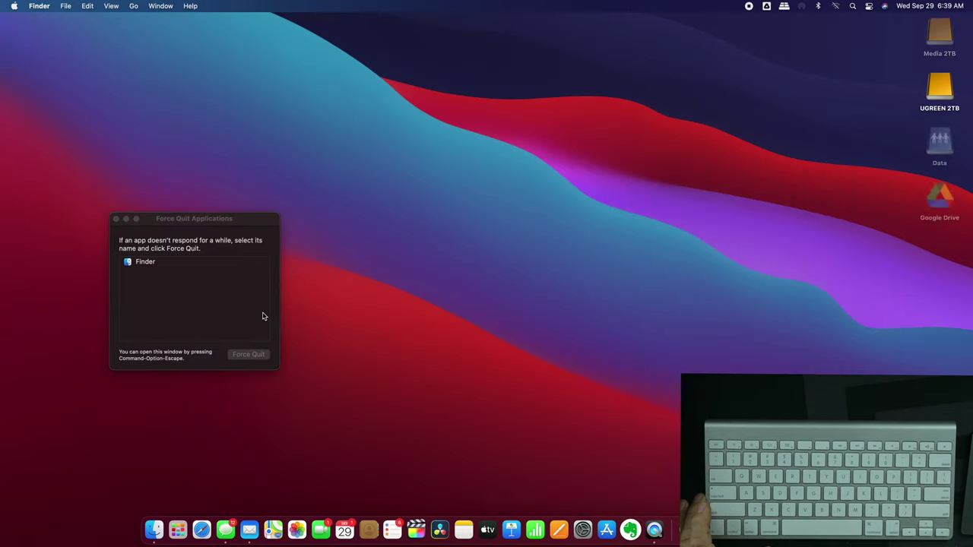
left_click(116, 218)
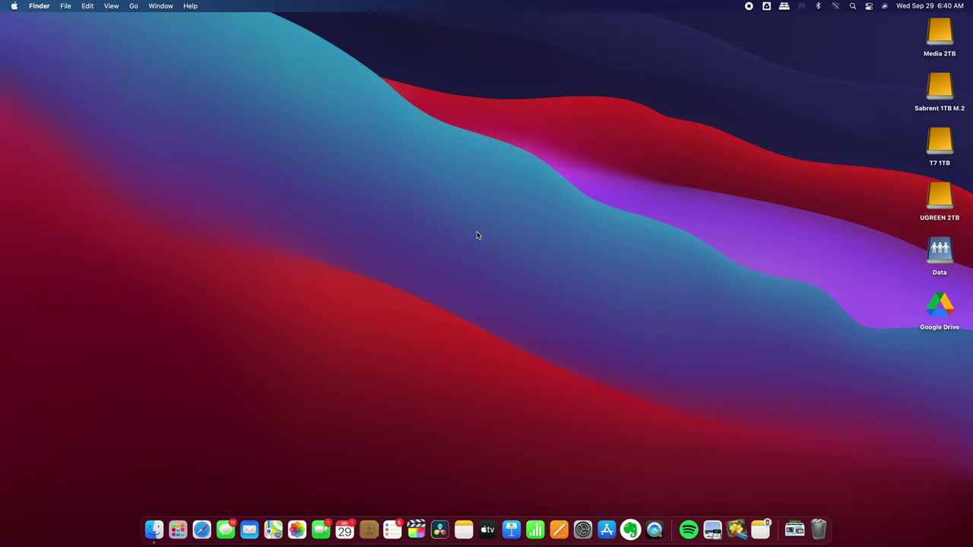